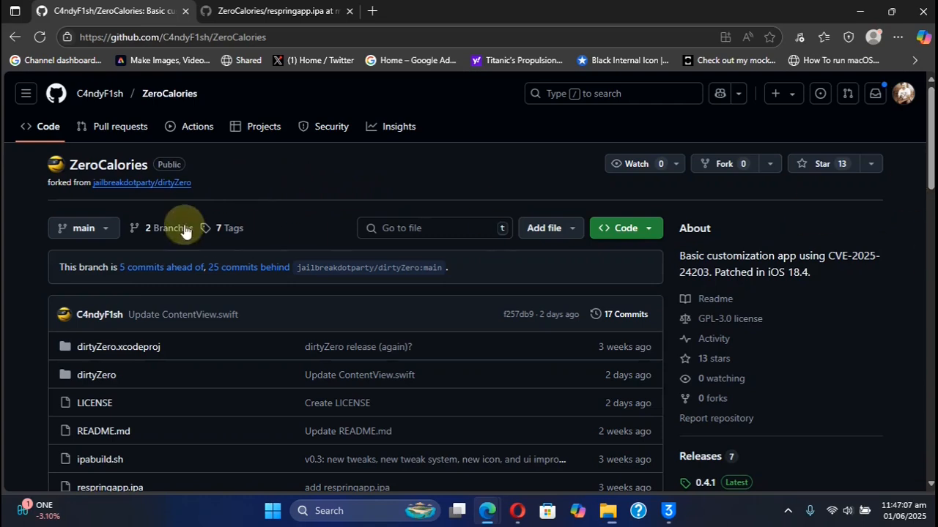
Go to the ZeroCalories repository's 0.4.1 release page from the Releases list
left_click(198, 36)
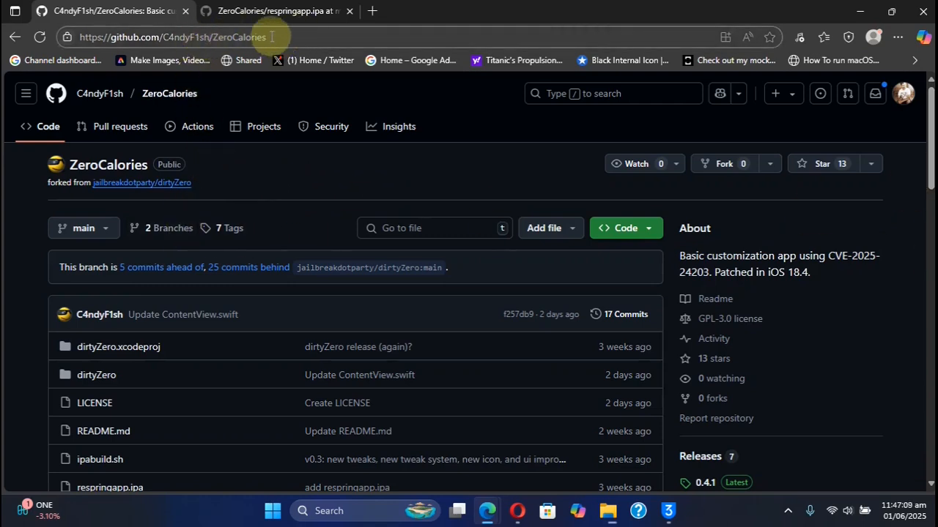
left_click_drag(929, 139, 929, 205)
Get the ZeroCalories-0-4-1.ipa asset from the 0.4.1 release onto the iPad
left_click(705, 355)
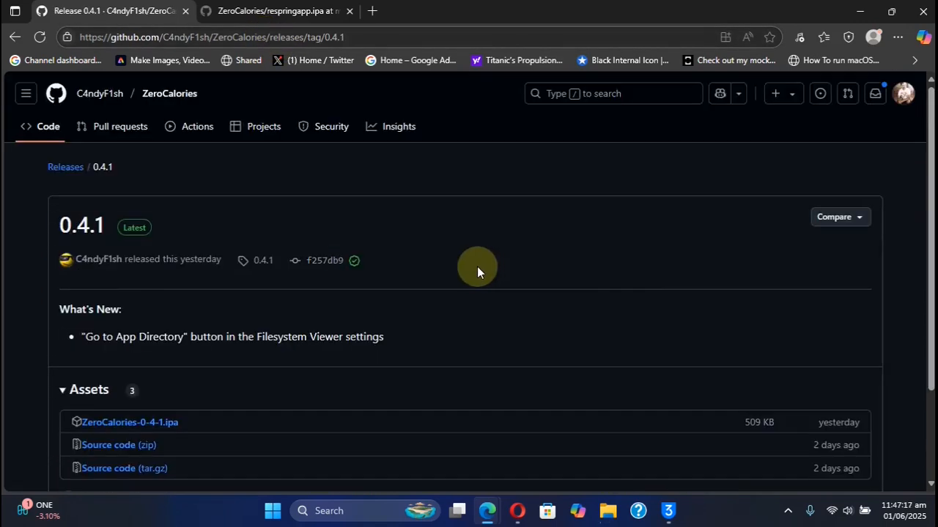
scroll(482, 267, "down", 1)
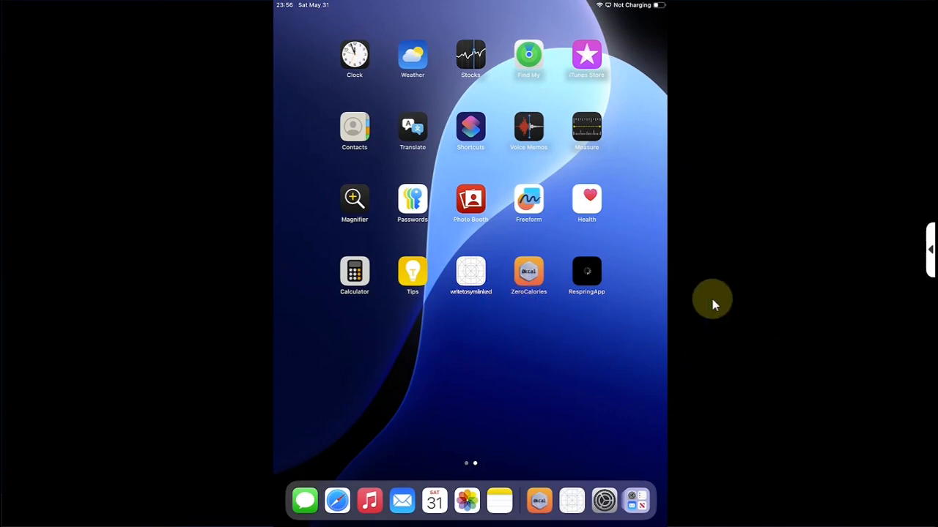
Launch ZeroCalories from the home screen and browse down to the Filesystem Viewer
left_click(522, 288)
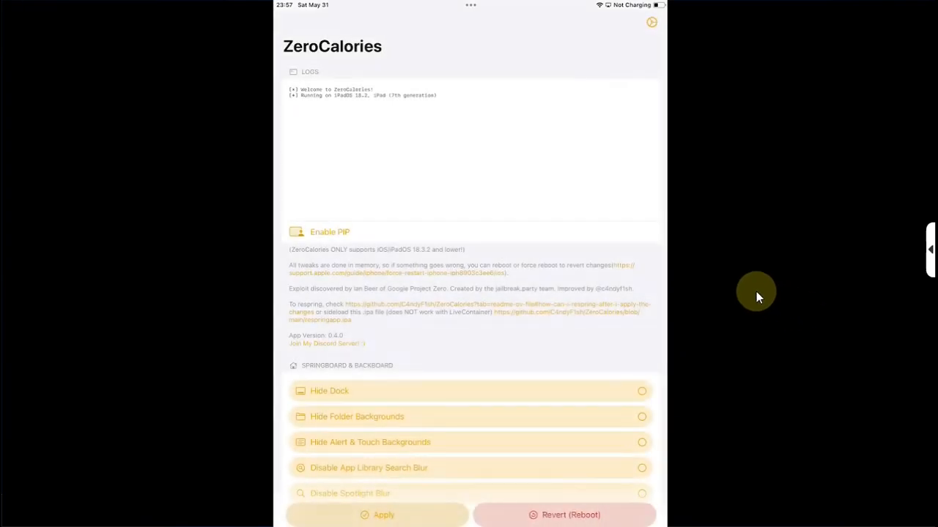
scroll(470, 293, "down", 5)
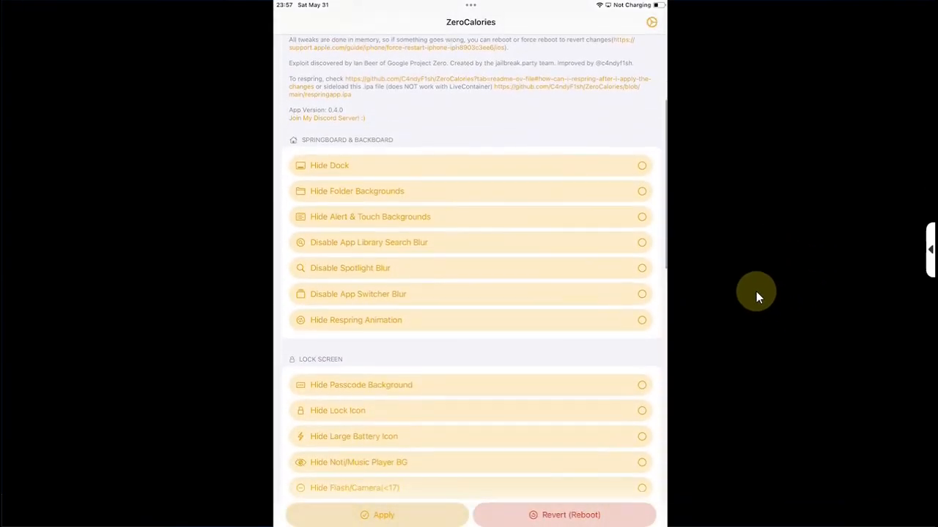
scroll(458, 201, "down", 7)
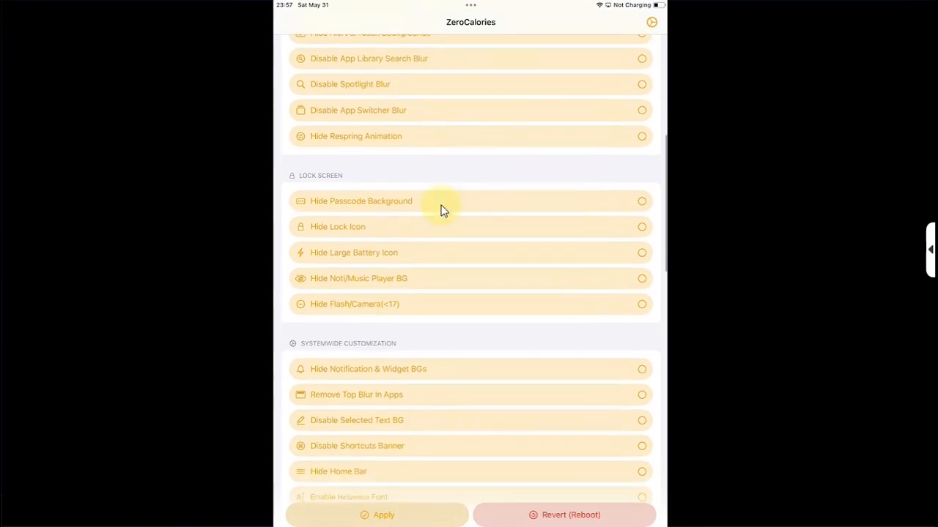
scroll(433, 235, "down", 5)
scroll(440, 242, "down", 5)
scroll(792, 268, "down", 5)
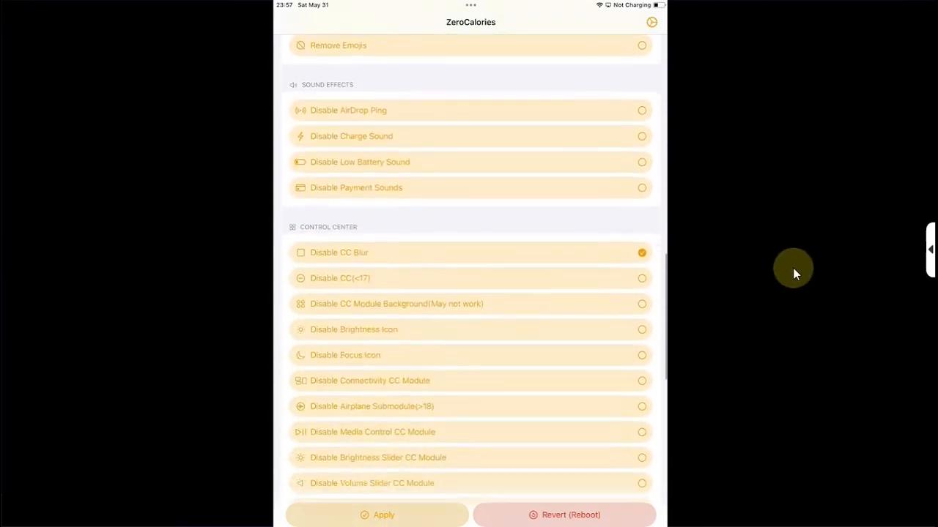
scroll(792, 267, "down", 4)
scroll(791, 267, "down", 5)
scroll(791, 268, "down", 3)
scroll(791, 267, "down", 3)
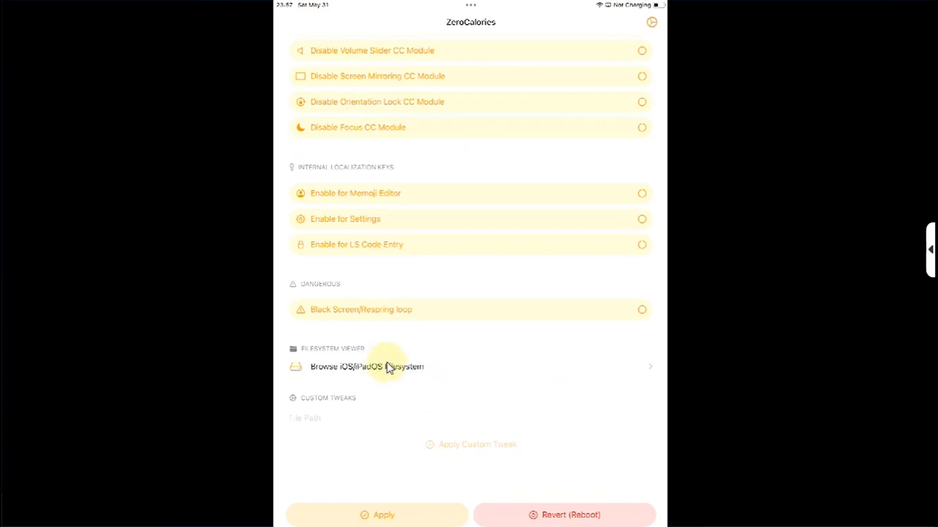
left_click(389, 366)
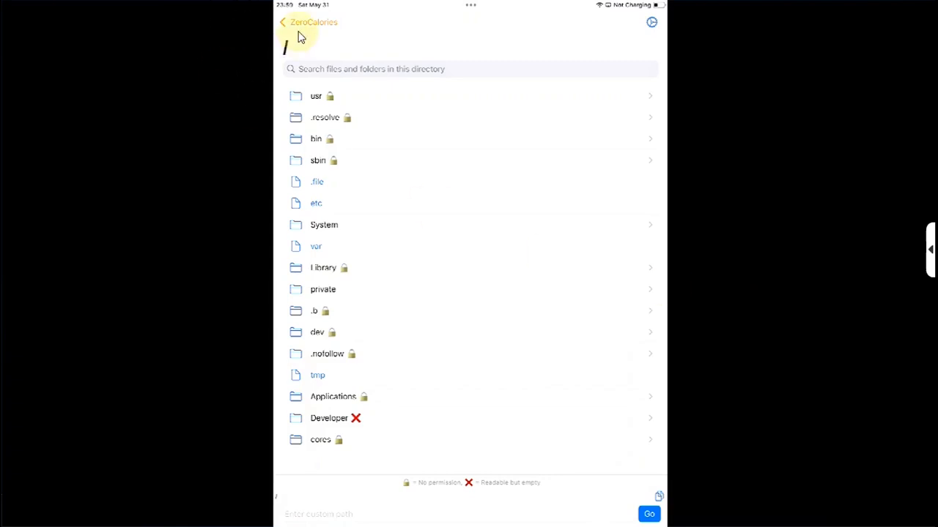
left_click(315, 513)
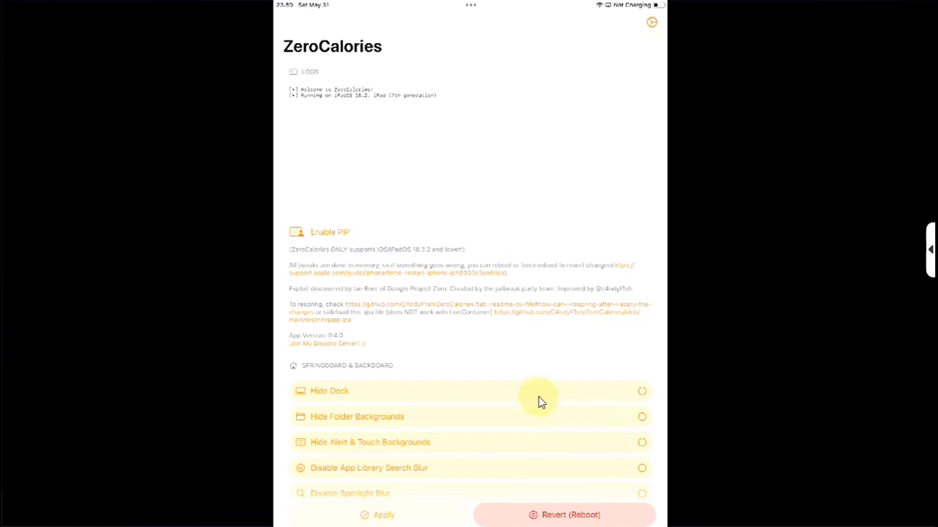
Enable Hide Dock and Hide Folder Backgrounds, apply, and download respringapp.ipa from GitHub
left_click(338, 397)
left_click(337, 410)
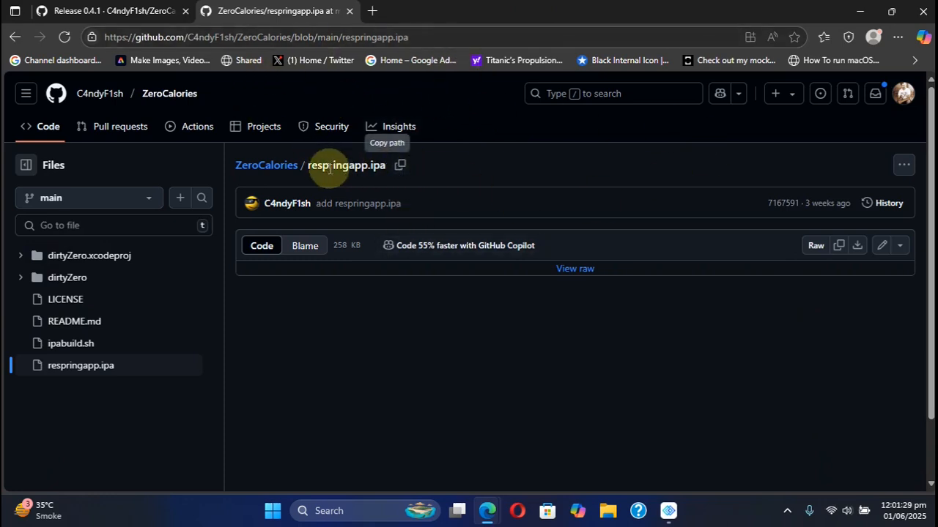
left_click(859, 246)
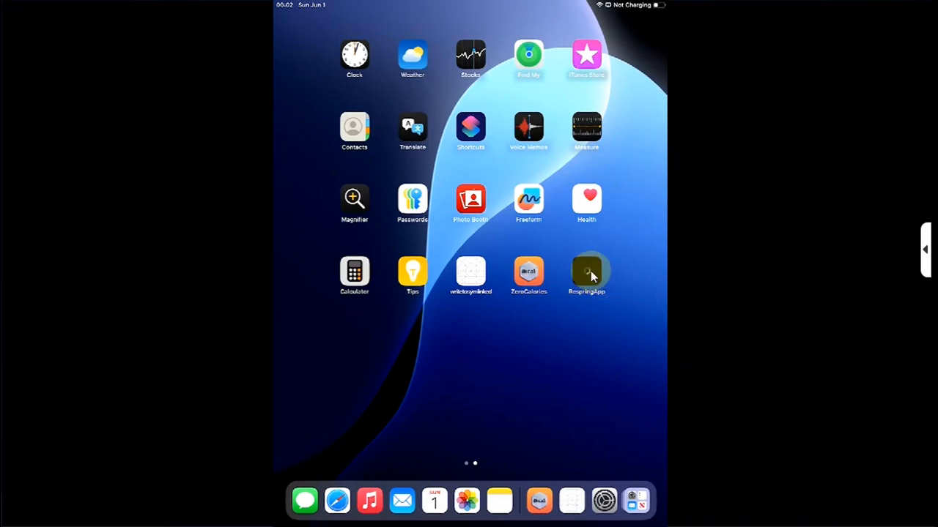
Respring the iPad with RespringApp and move to the home screen's app page
left_click(590, 271)
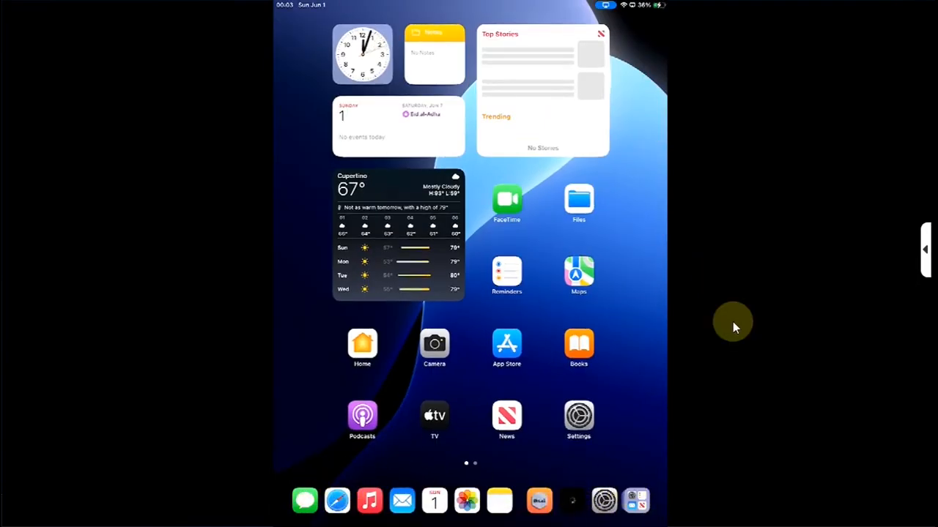
key("Right")
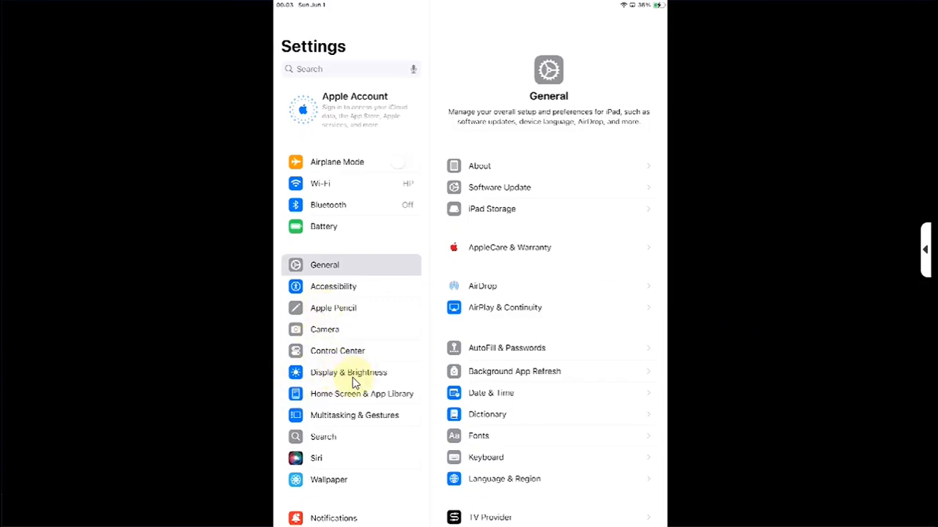
View Display & Brightness in Settings before reverting the tweaks by rebooting
left_click(352, 377)
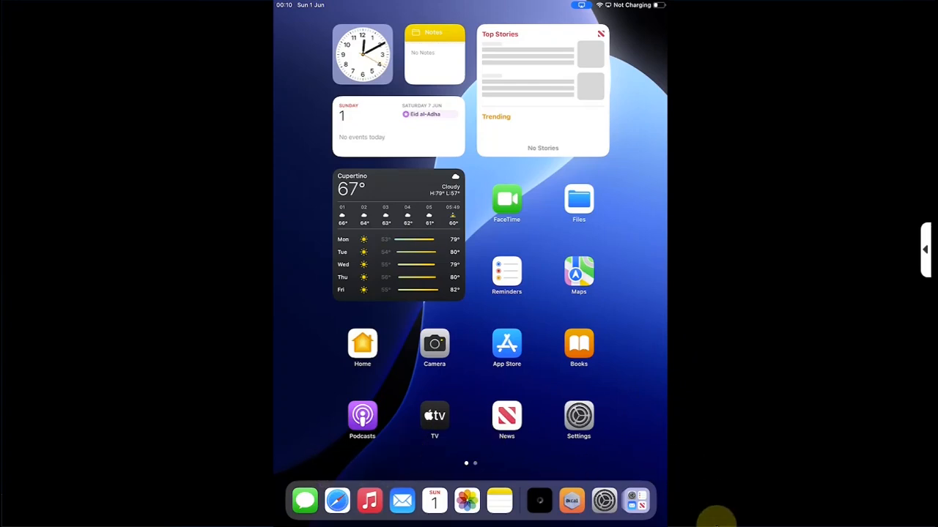
left_click(467, 502)
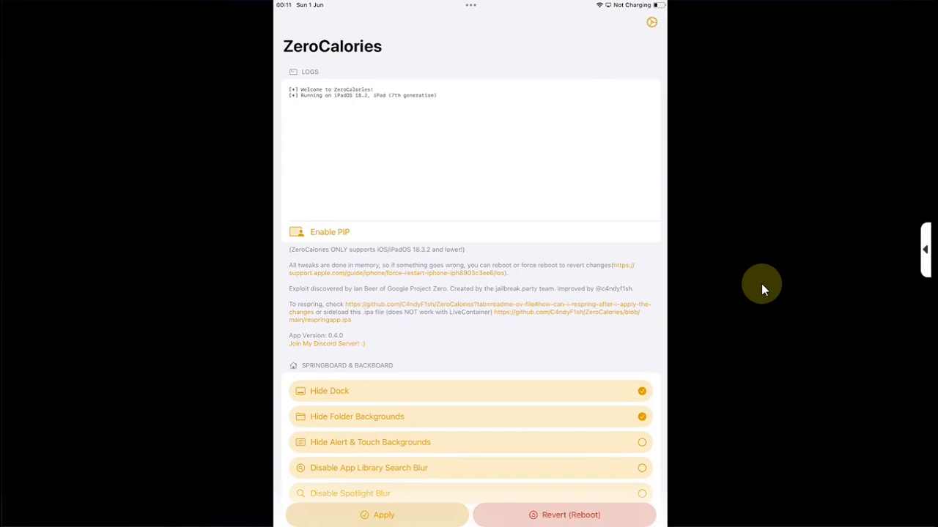
scroll(761, 284, "down", 10)
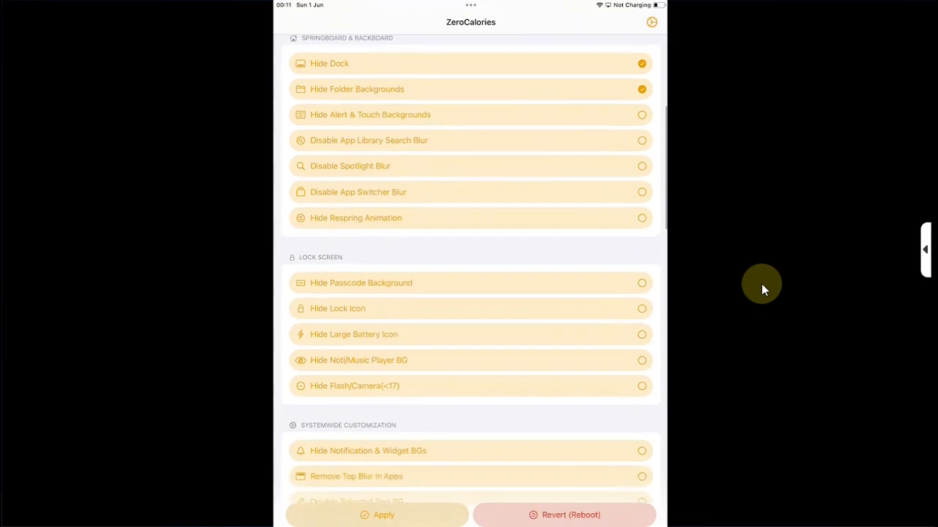
scroll(761, 284, "down", 5)
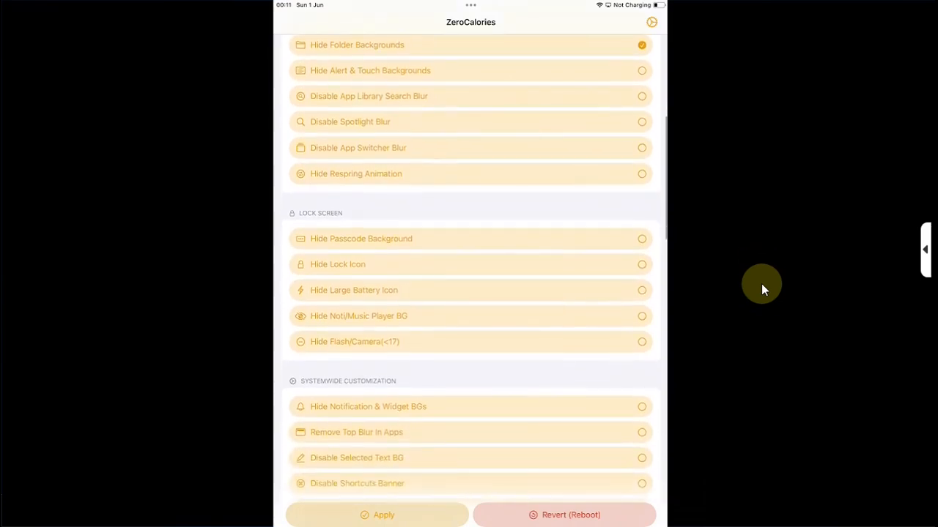
scroll(761, 283, "down", 5)
scroll(761, 284, "down", 2)
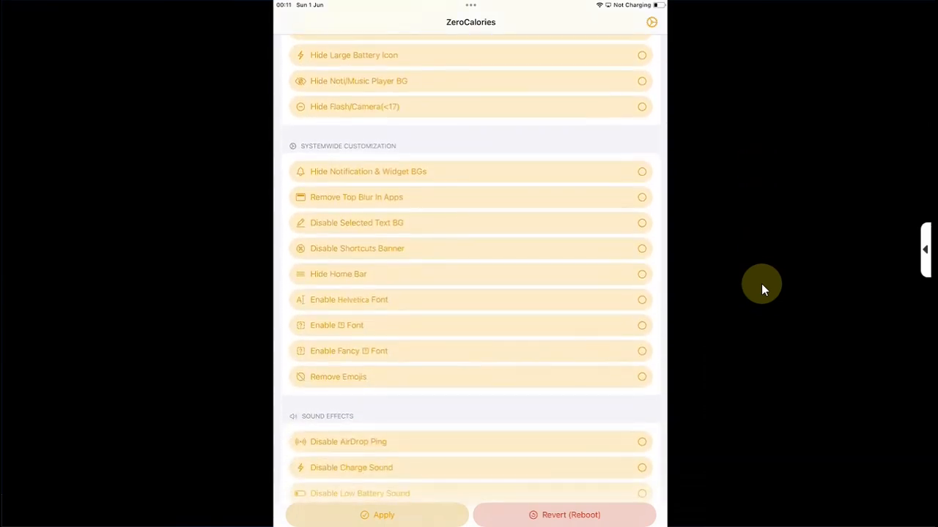
scroll(761, 284, "down", 3)
scroll(761, 284, "down", 3)
scroll(761, 283, "down", 3)
scroll(761, 283, "down", 5)
scroll(761, 284, "down", 4)
scroll(761, 284, "down", 3)
scroll(761, 284, "up", 10)
scroll(761, 284, "up", 5)
scroll(761, 283, "up", 3)
scroll(761, 284, "up", 5)
scroll(761, 284, "up", 4)
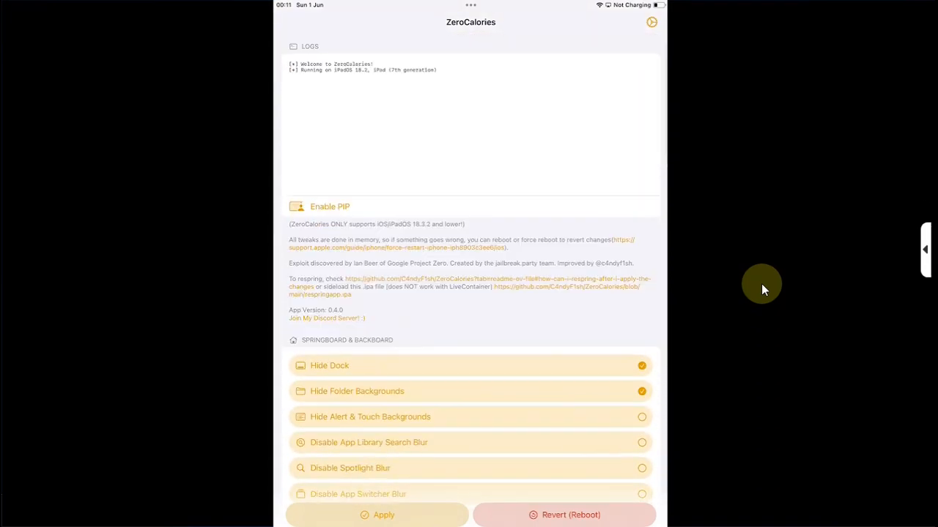